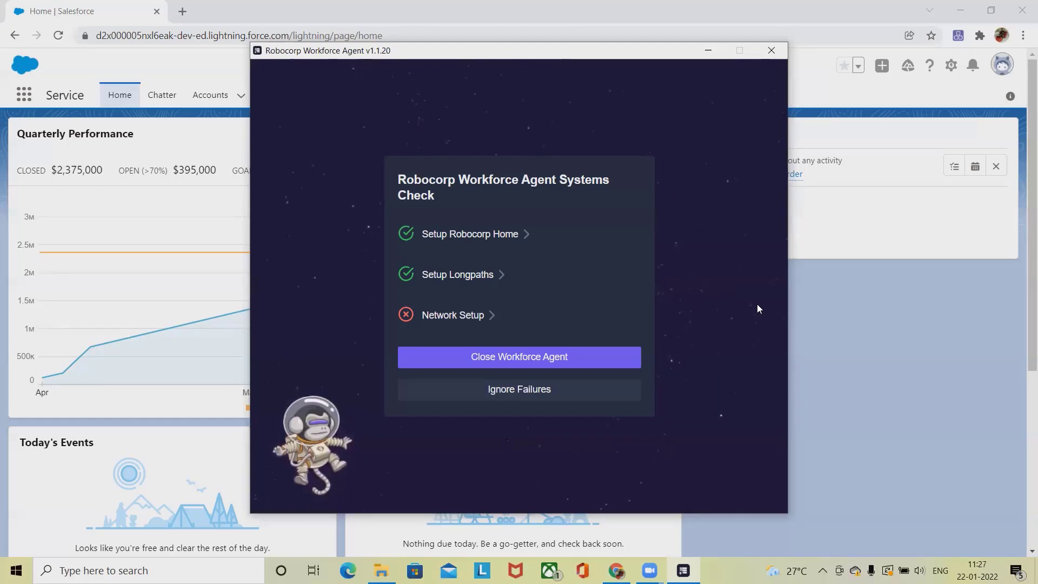
Close the Robocorp Workforce Agent window and start a new case from the Cases tab.
click(772, 56)
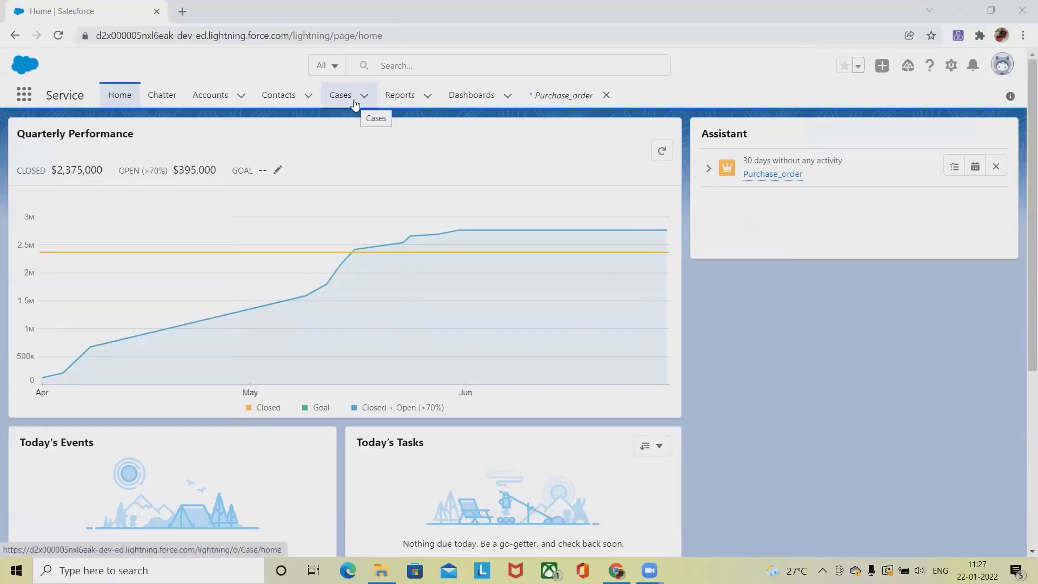
click(346, 101)
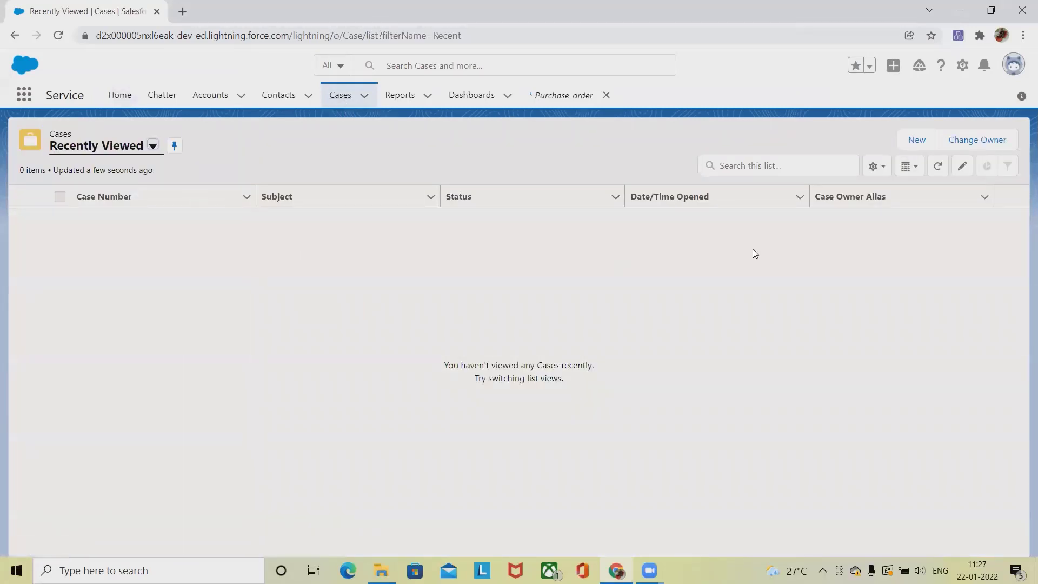
click(921, 142)
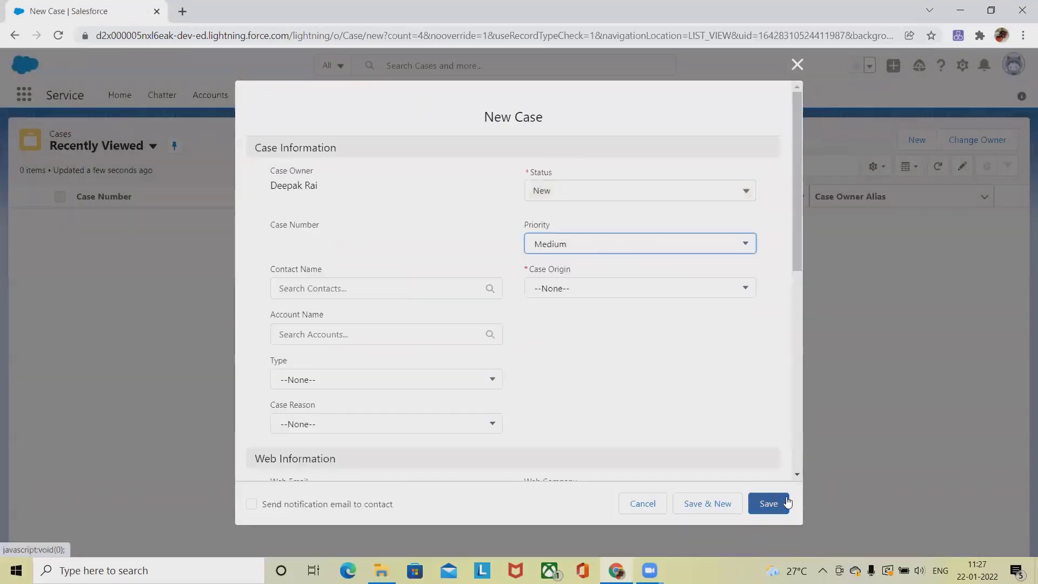
scroll(795, 476, down, 8)
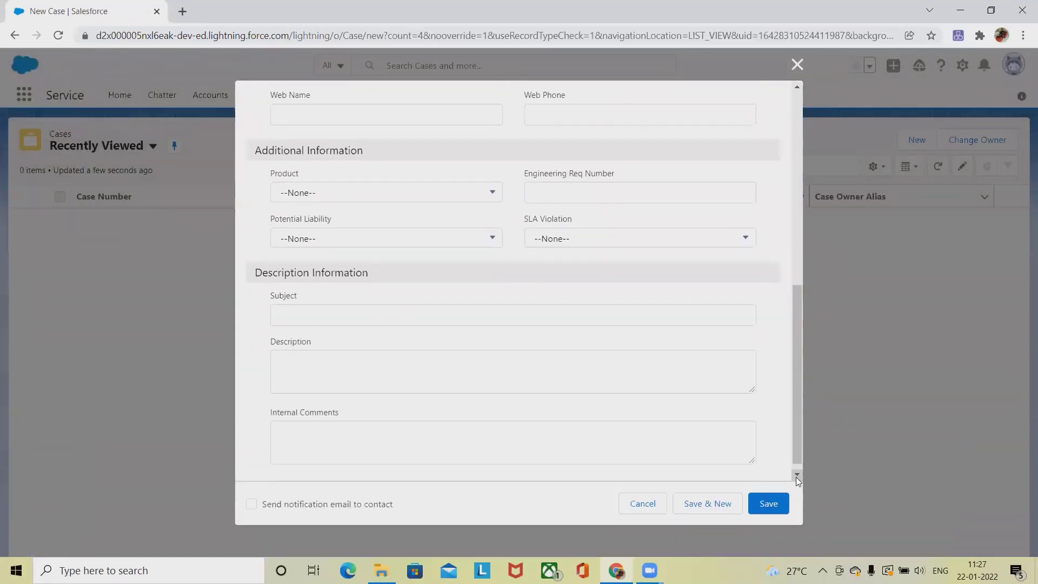
Discard the blank case form and start a new case from Salseforce_Account_Demo's Cases related list.
click(797, 65)
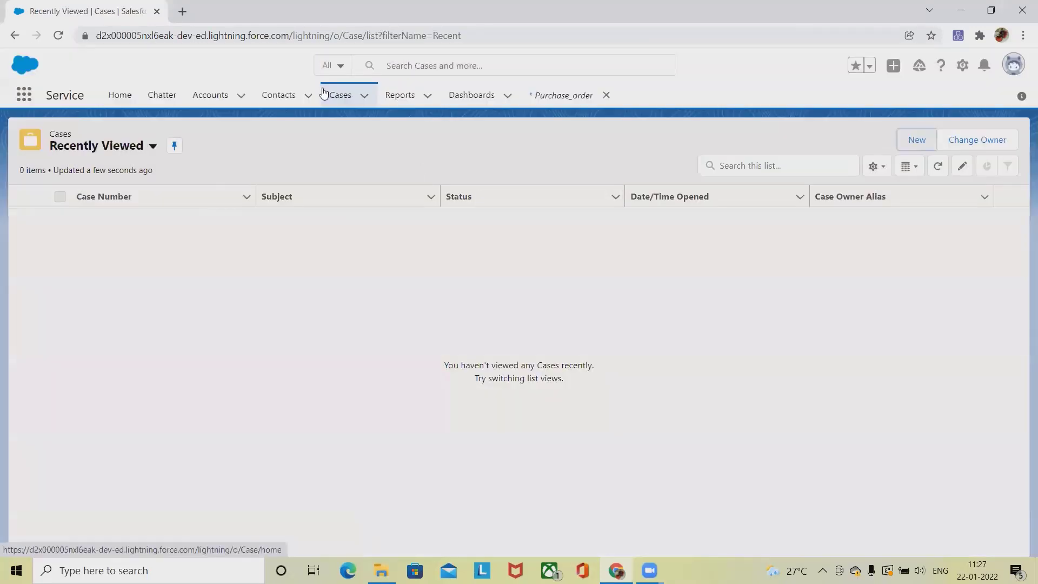
click(210, 94)
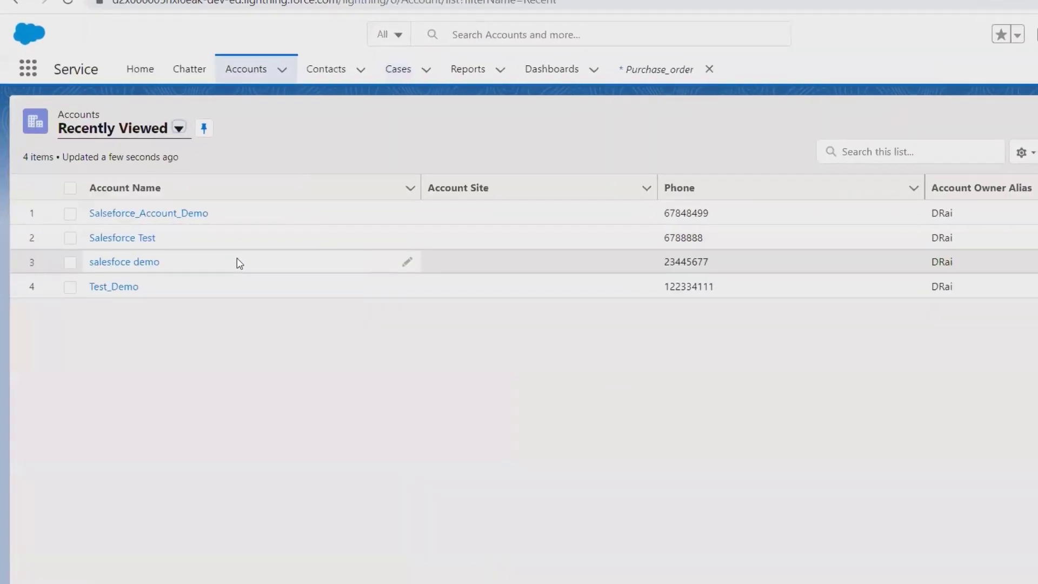
click(164, 214)
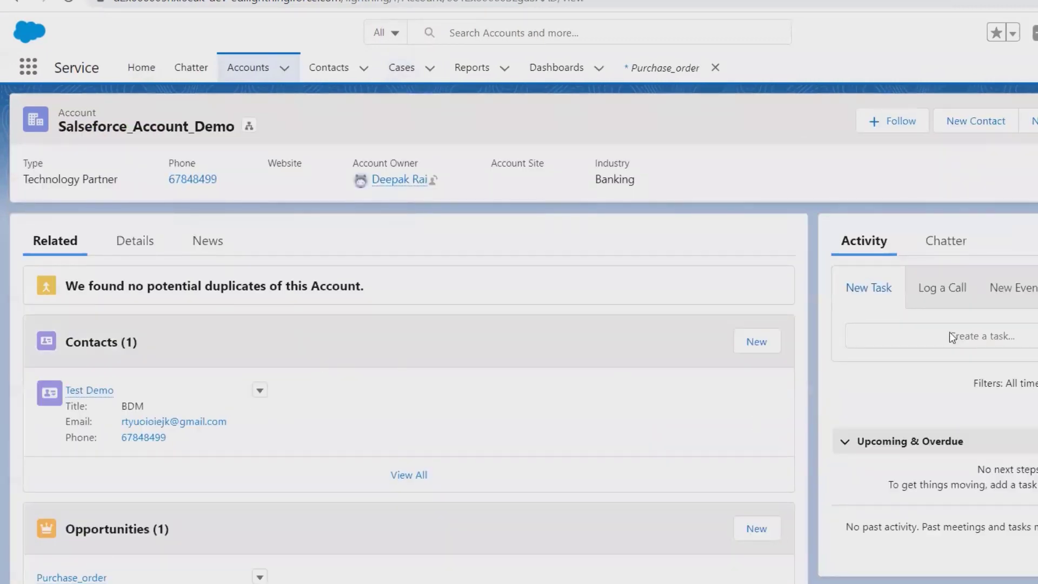
scroll(981, 448, down, 9)
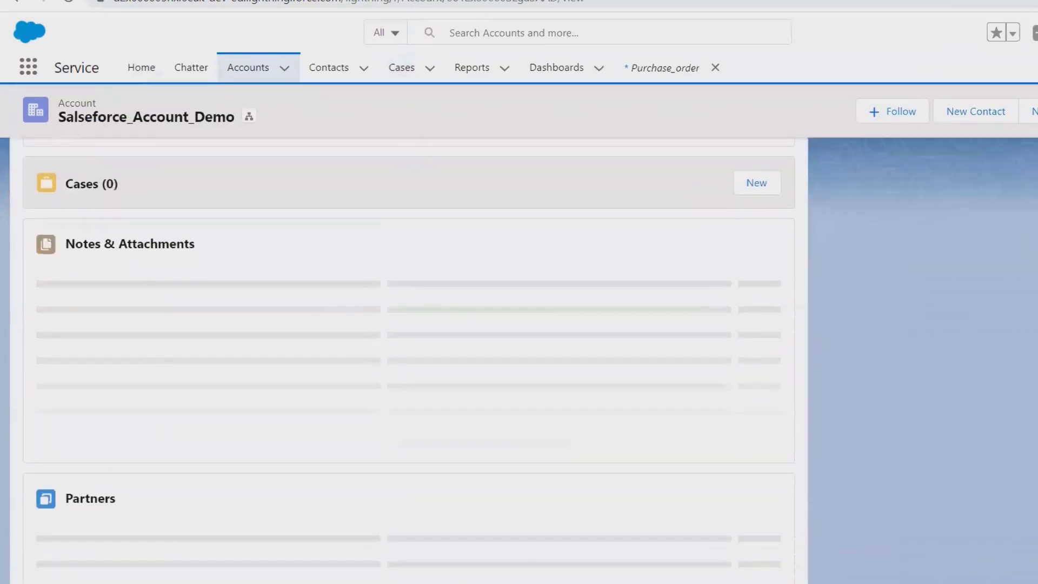
scroll(981, 449, up, 3)
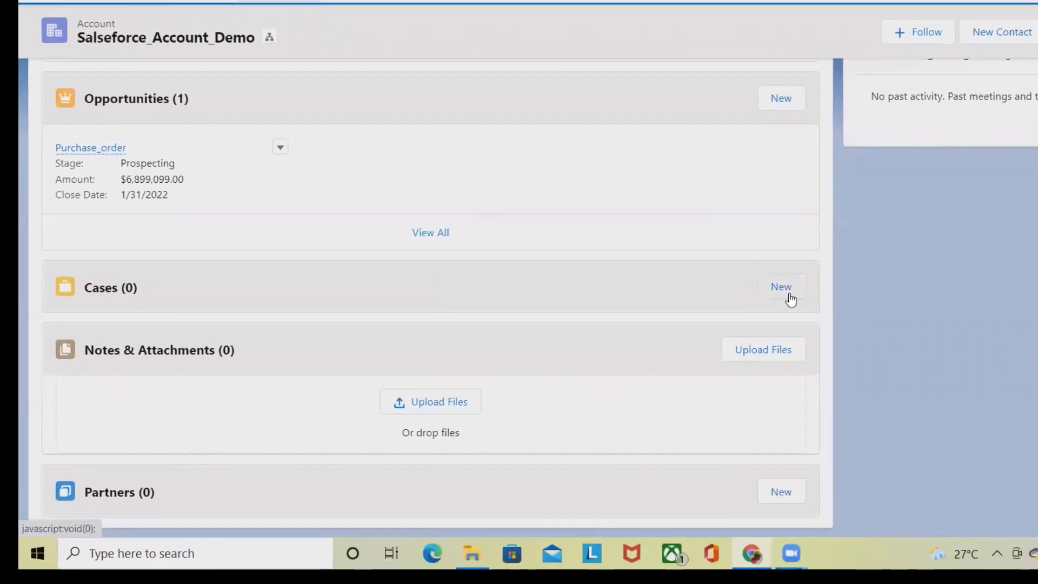
click(757, 364)
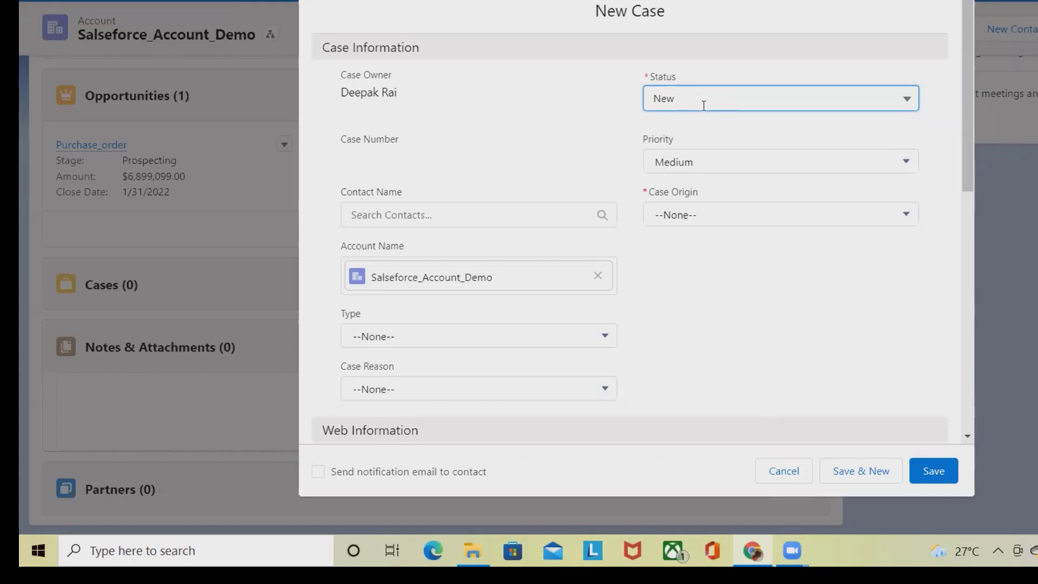
Choose Test Demo as the case contact.
click(482, 214)
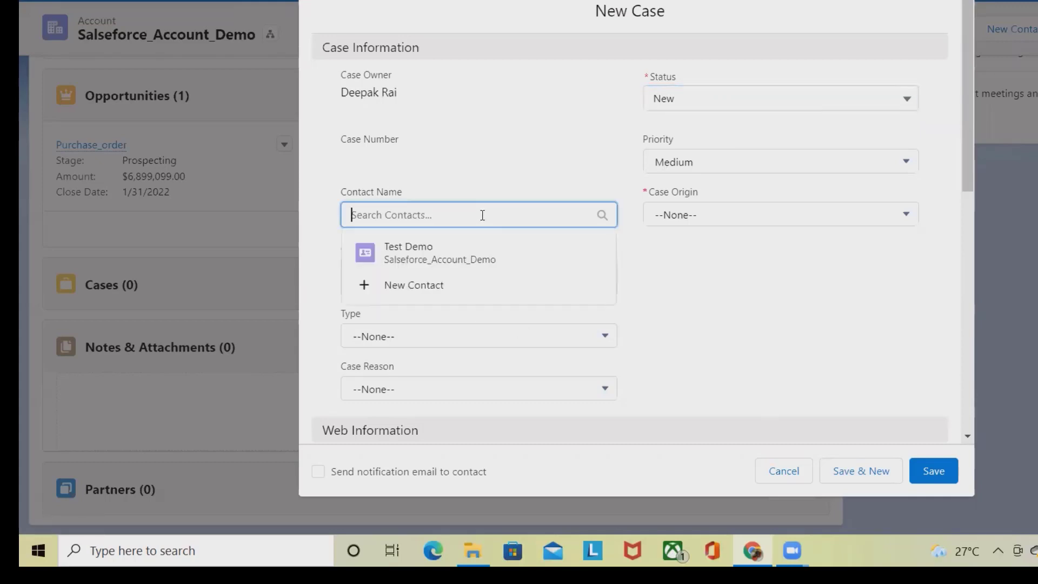
click(451, 259)
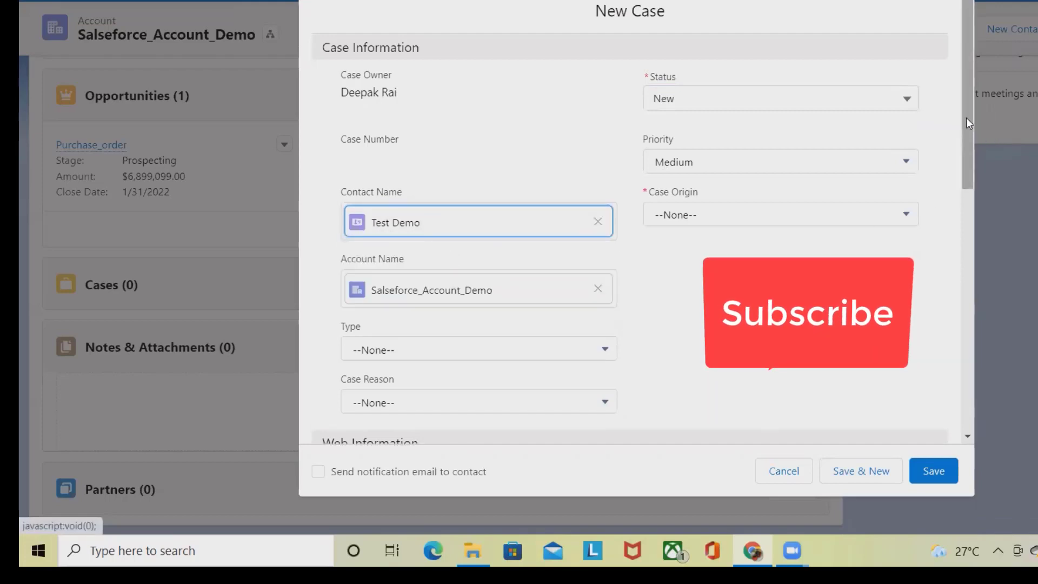
drag(966, 117, 968, 155)
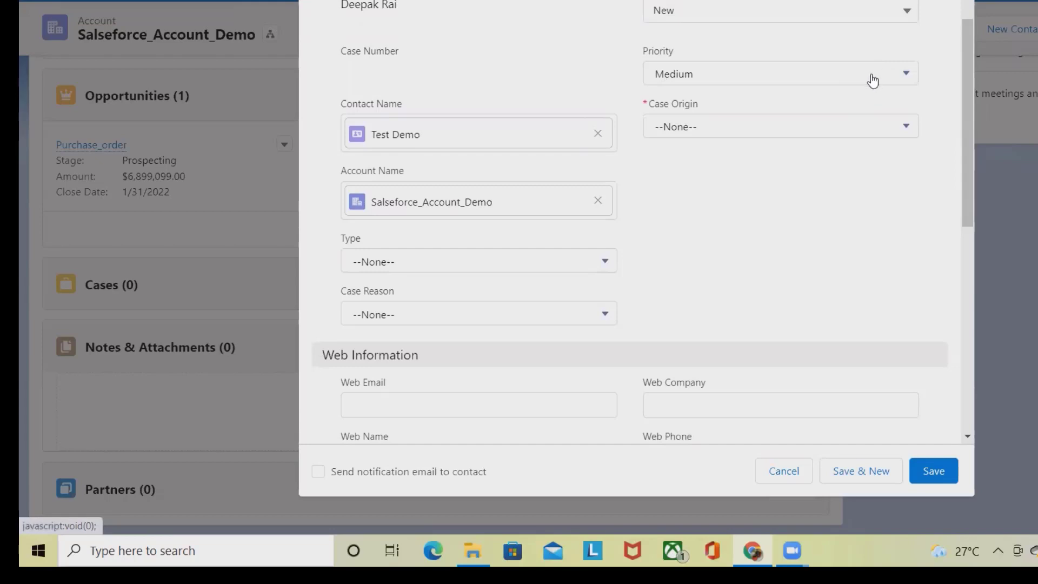
Set Priority to High, Case Origin to Phone and Type to Structural.
click(879, 75)
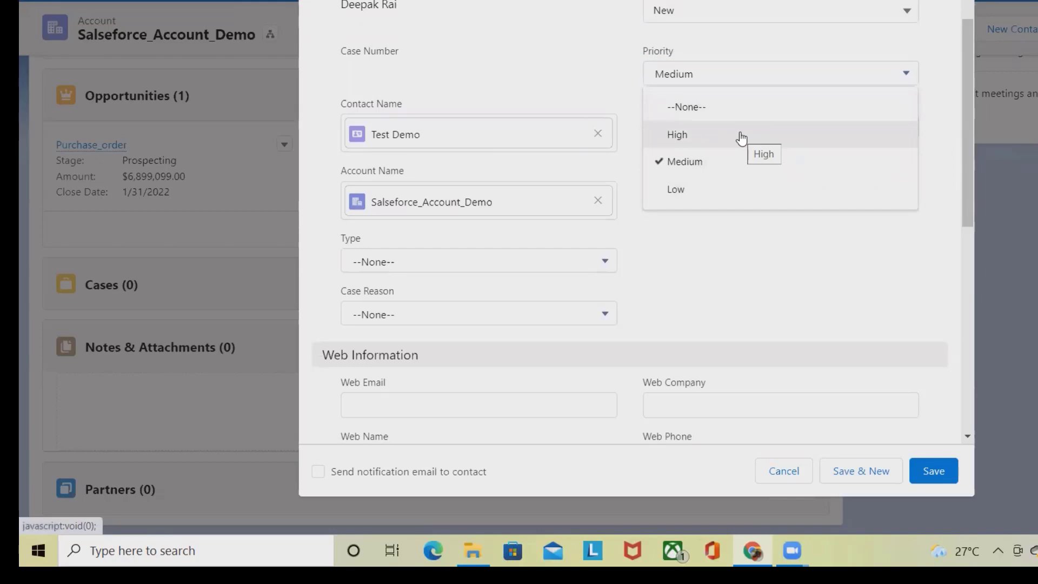
click(741, 138)
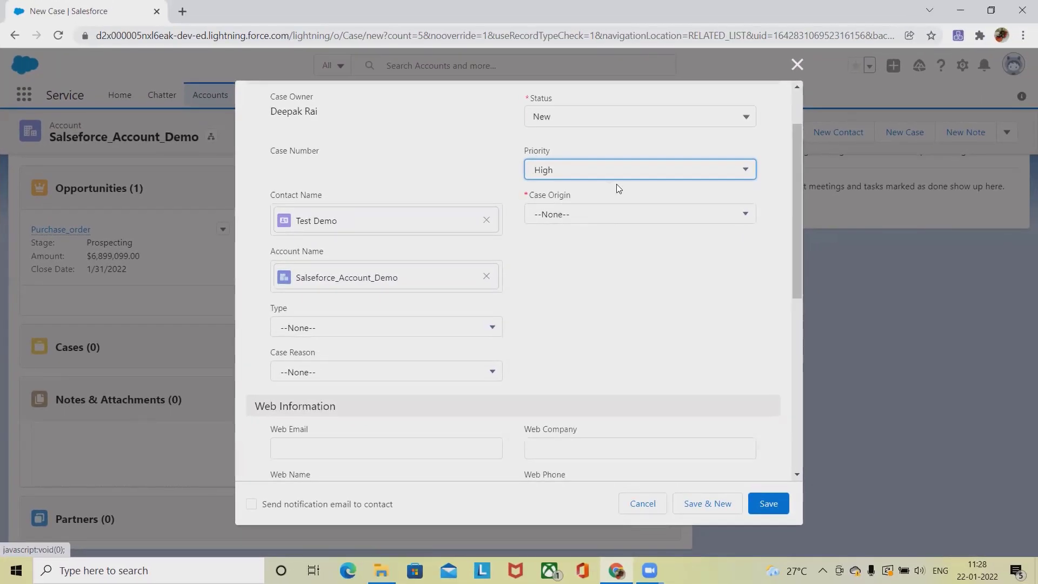
click(615, 221)
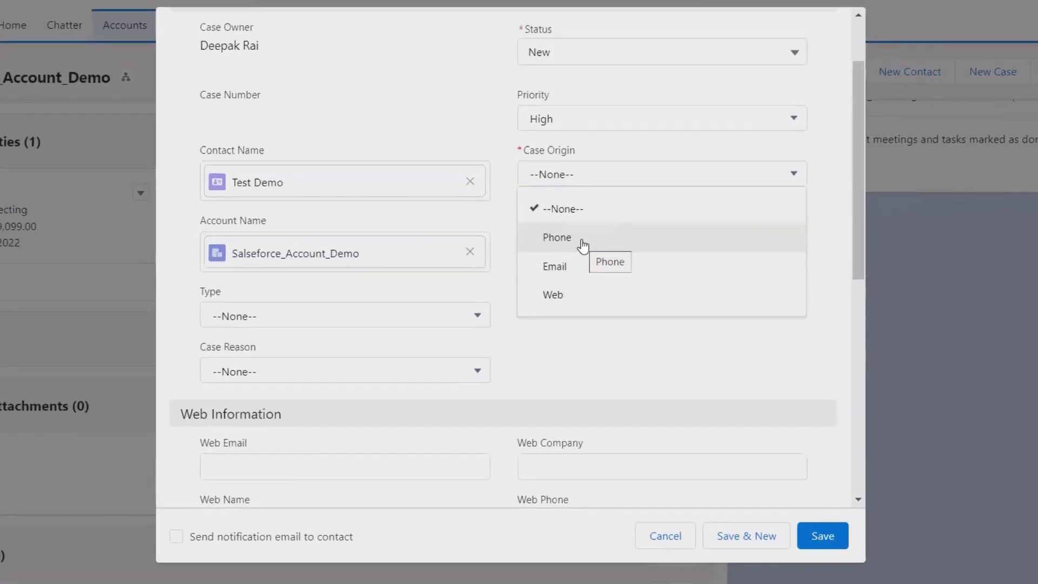
click(576, 270)
click(456, 315)
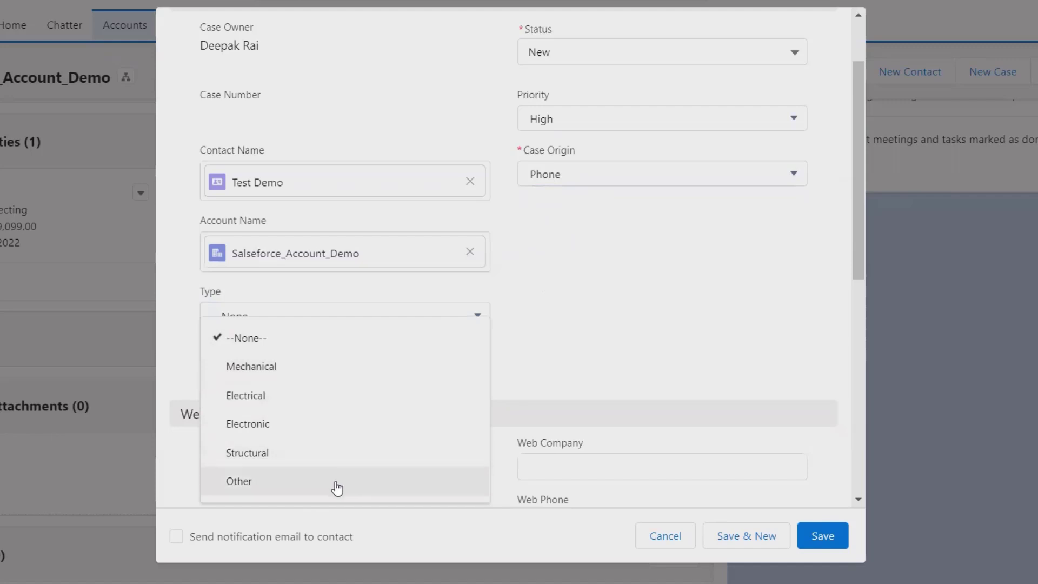
click(326, 456)
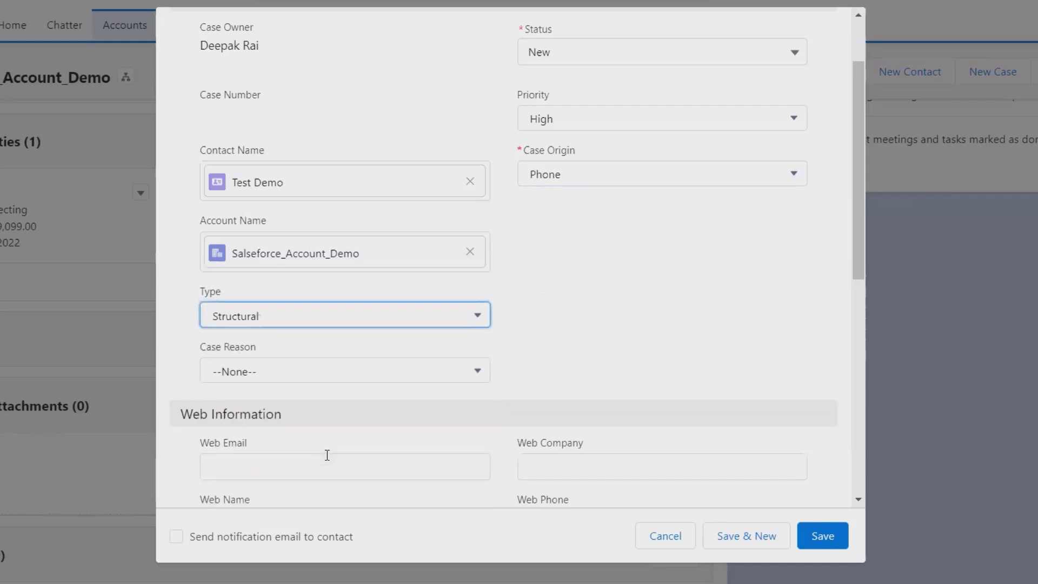
click(475, 371)
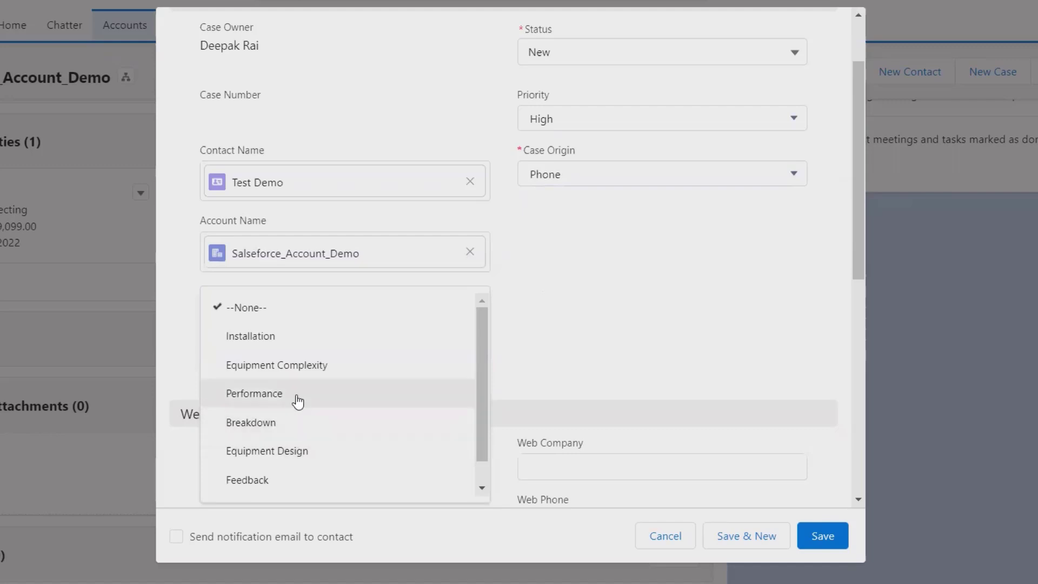
Set Case Reason to Equipment Complexity and Product to GC3040.
click(305, 369)
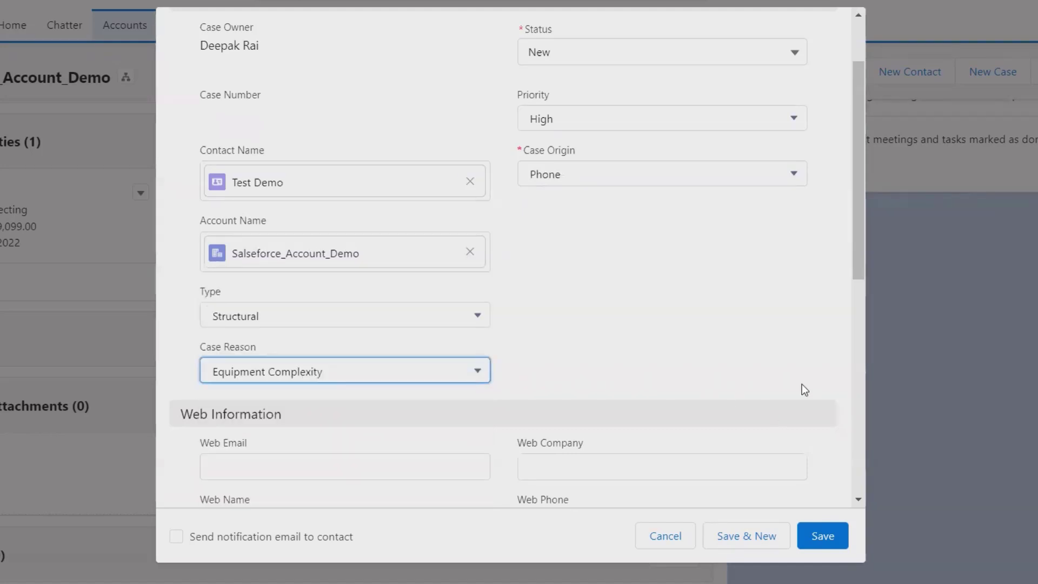
drag(864, 239, 908, 361)
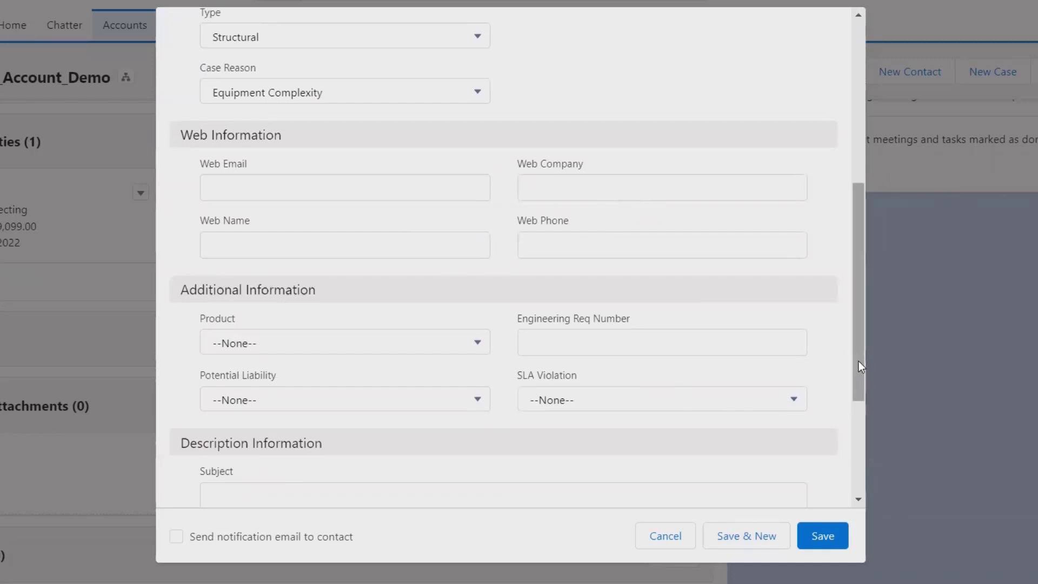
drag(858, 361, 908, 491)
click(458, 132)
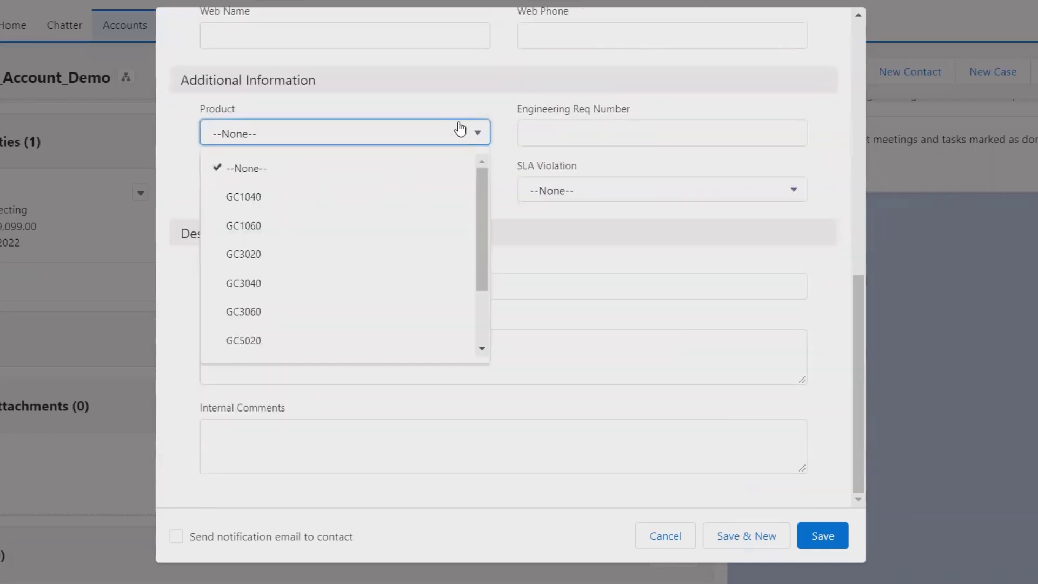
click(331, 281)
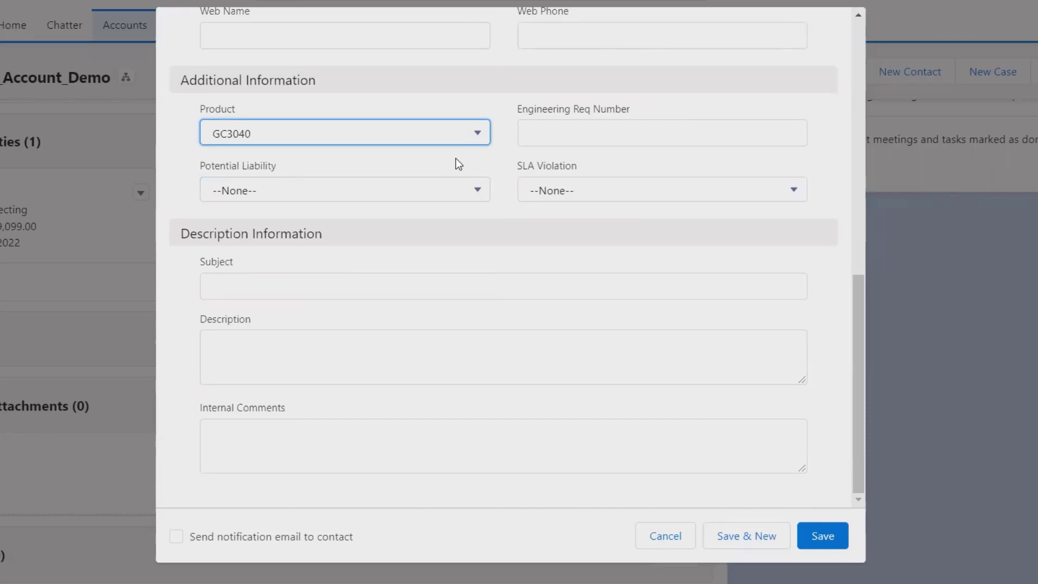
Mark both Potential Liability and SLA Violation as Yes.
click(640, 132)
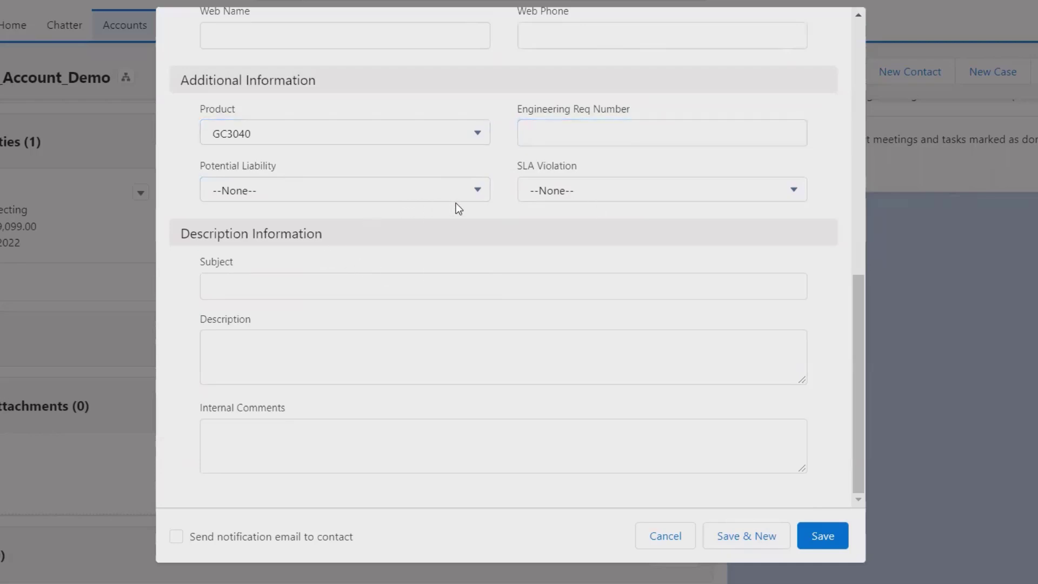
click(476, 190)
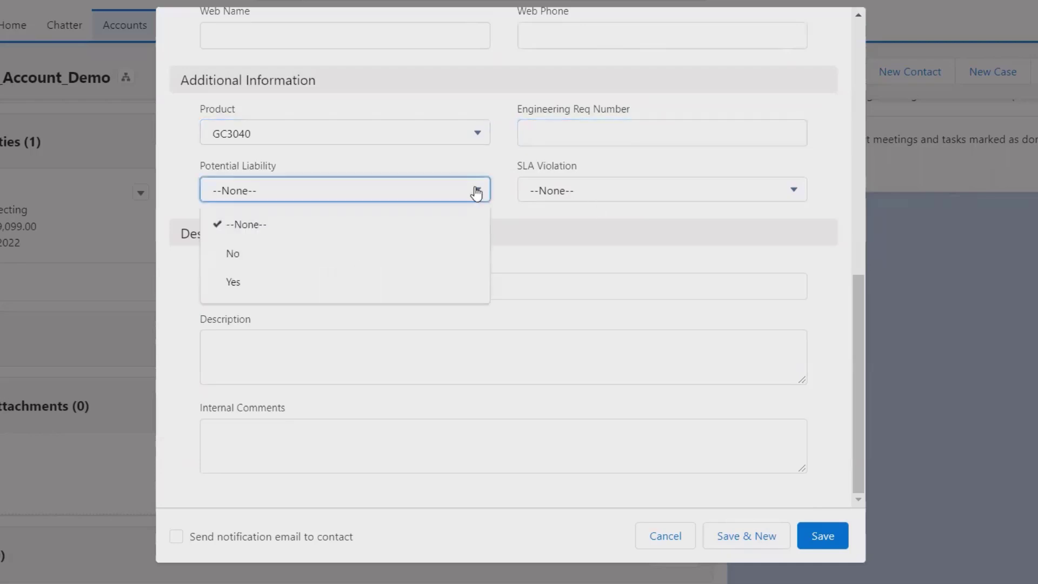
click(312, 286)
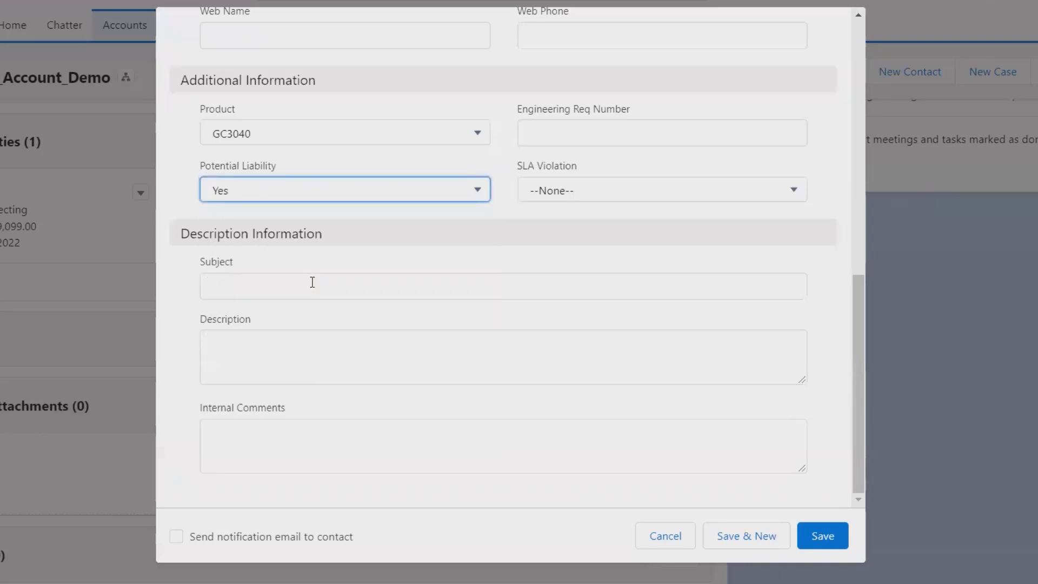
click(670, 194)
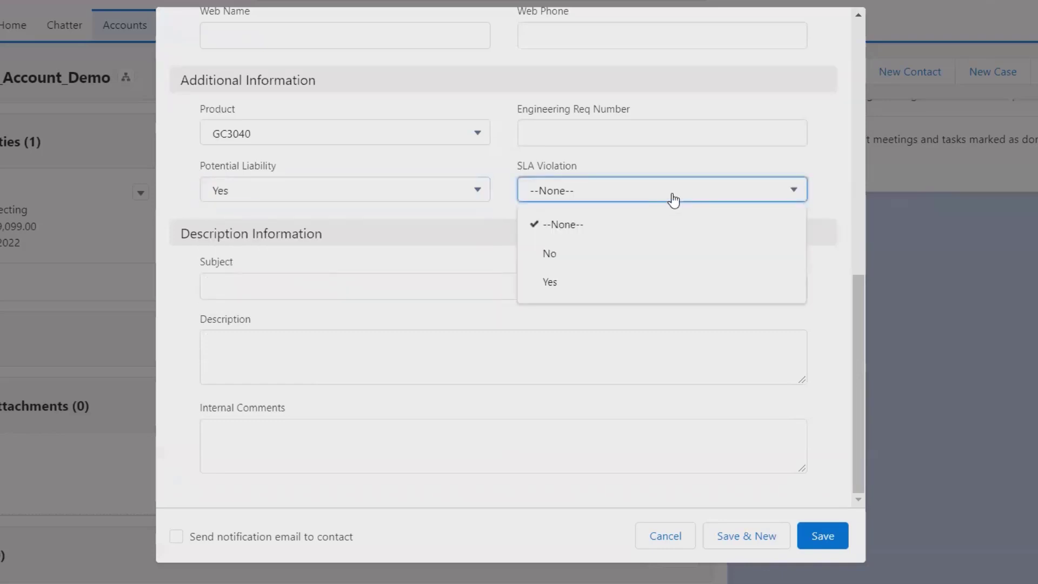
click(624, 282)
click(426, 289)
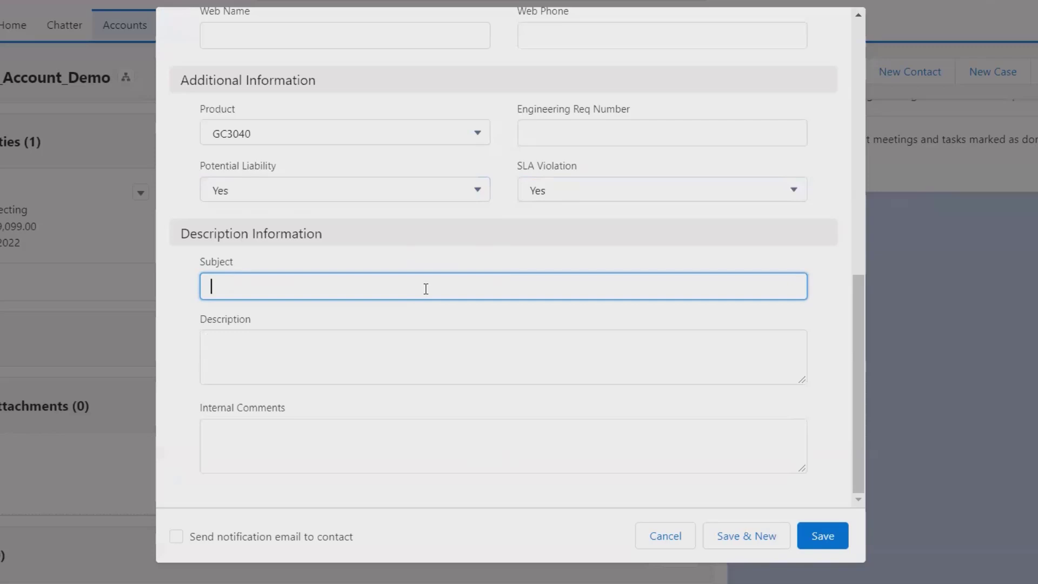
Enter 'Salesforce Purchaase' as the Subject and 'NA' as the Description.
text(Salesforce Purchaase)
click(343, 362)
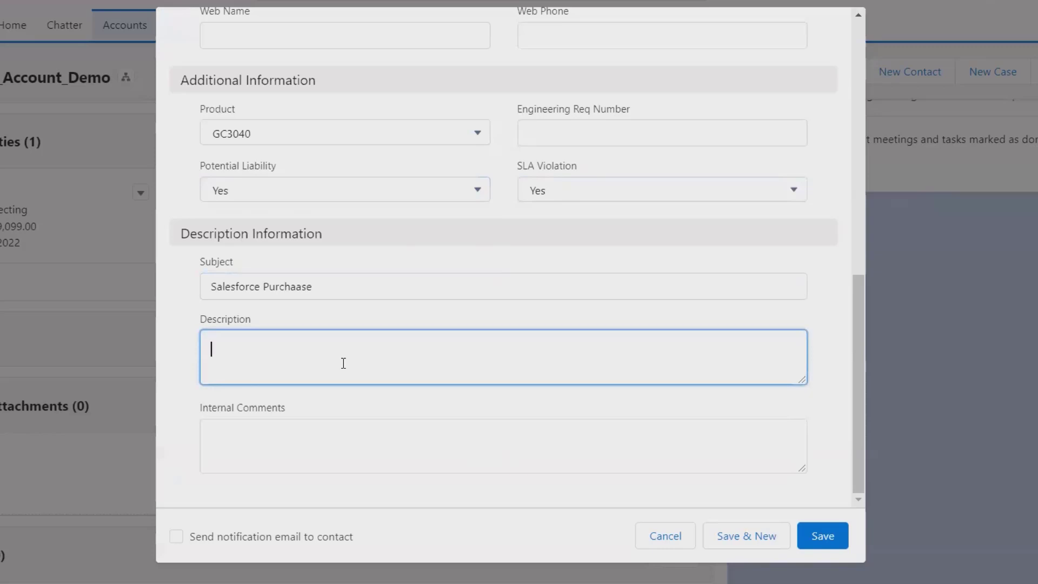
text(NA)
key(Tab)
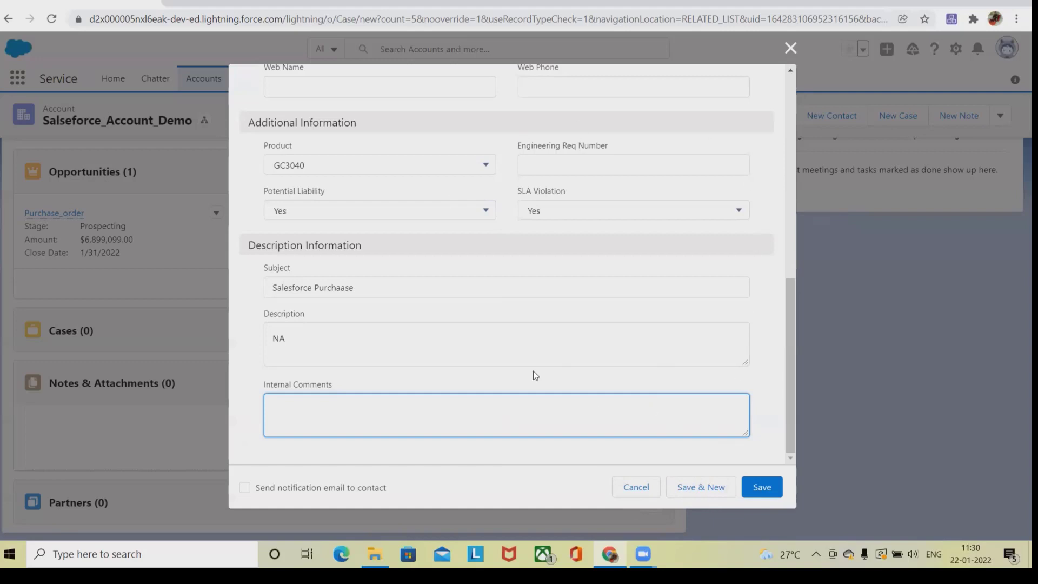
Save the new case and view it as 00001030 in the Cases list.
click(763, 487)
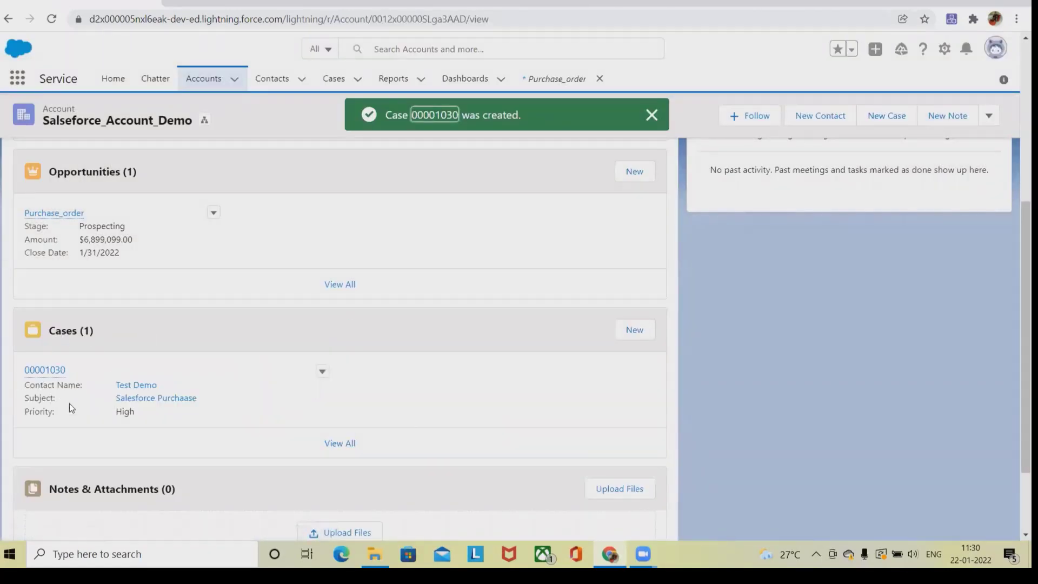
mouse_move(53, 364)
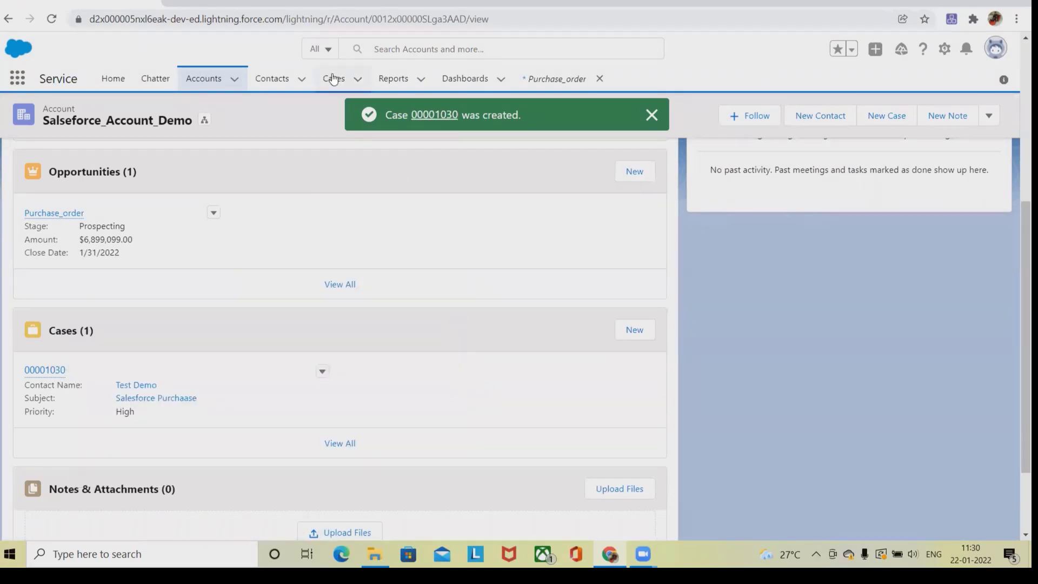
click(334, 78)
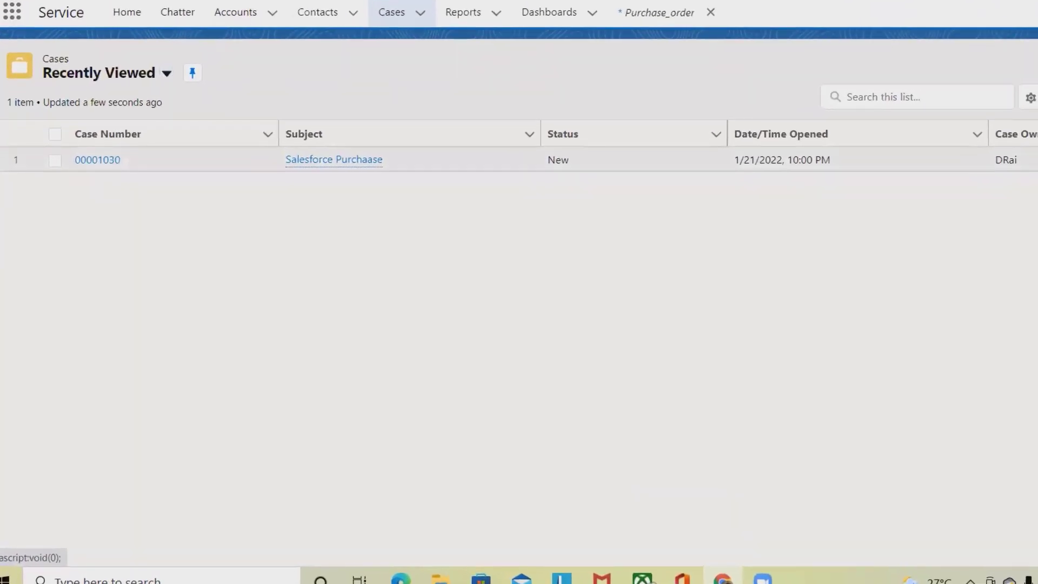
Edit case 00001030 to fill in a Web Email address and save it.
click(1035, 184)
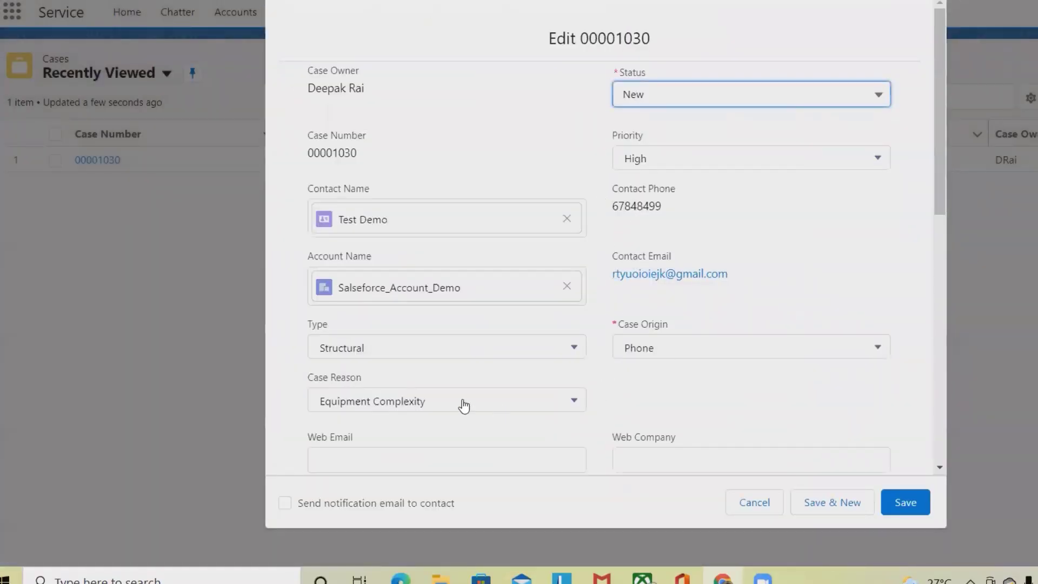
drag(941, 180, 941, 281)
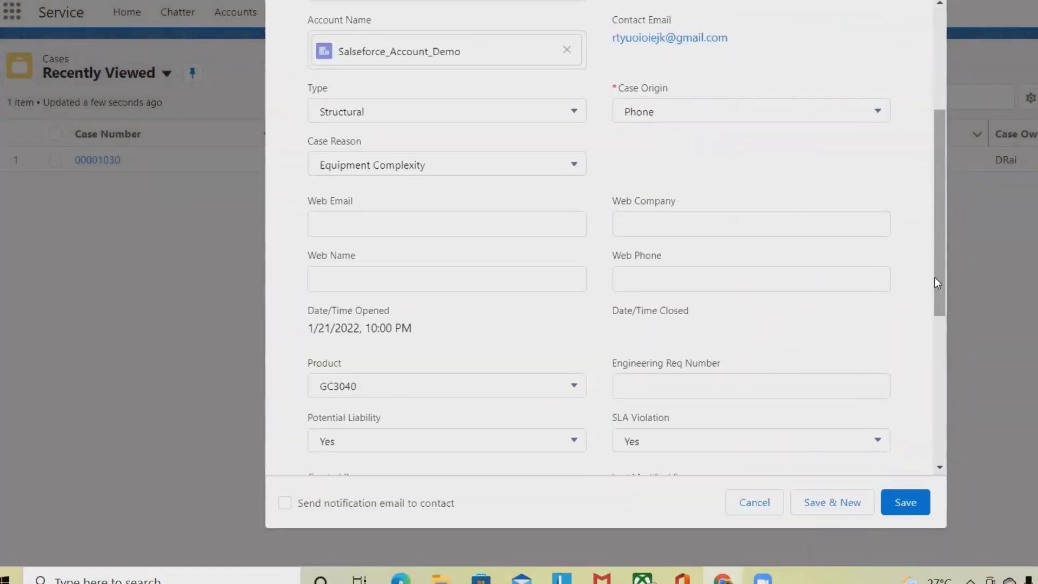
click(375, 218)
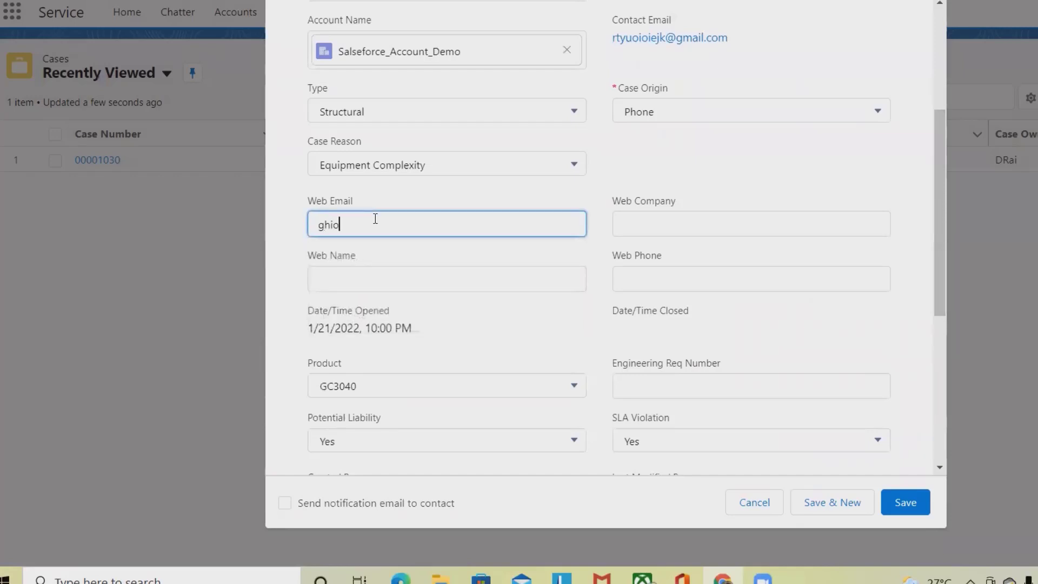
click(905, 511)
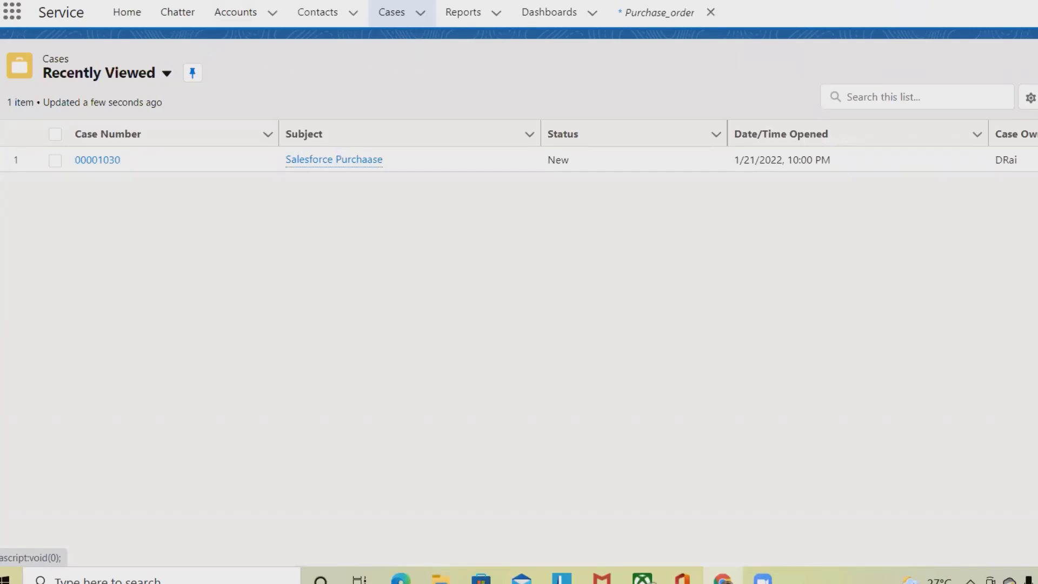
Tick the checkbox for case 00001030 in the Recently Viewed Cases list.
click(1007, 219)
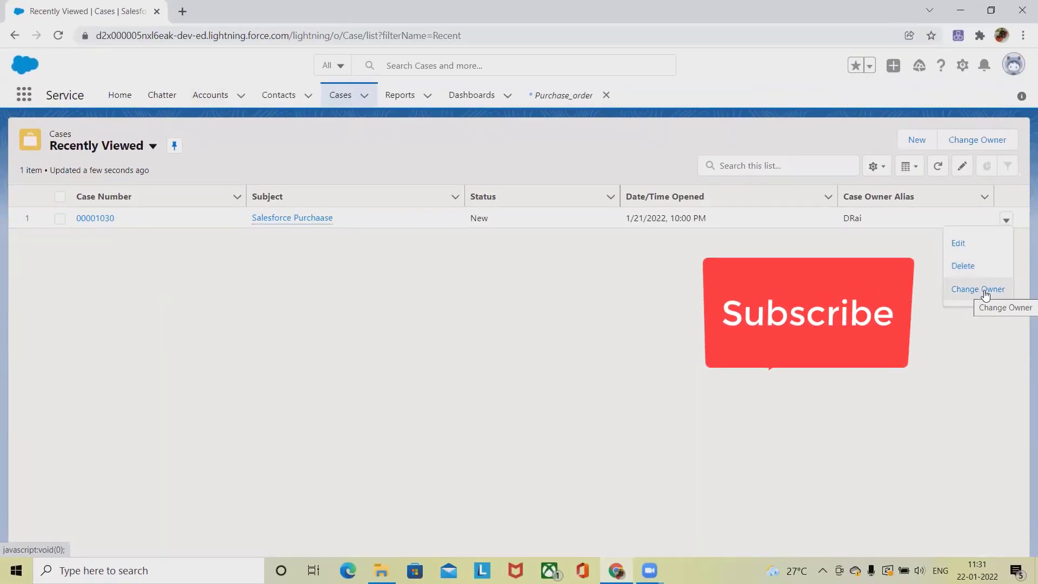
click(878, 167)
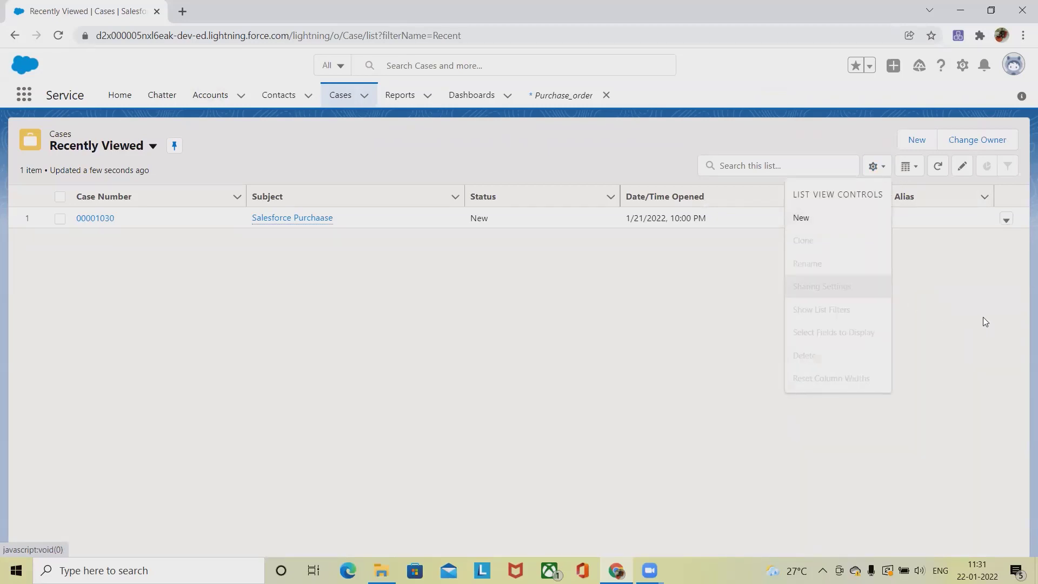
click(62, 220)
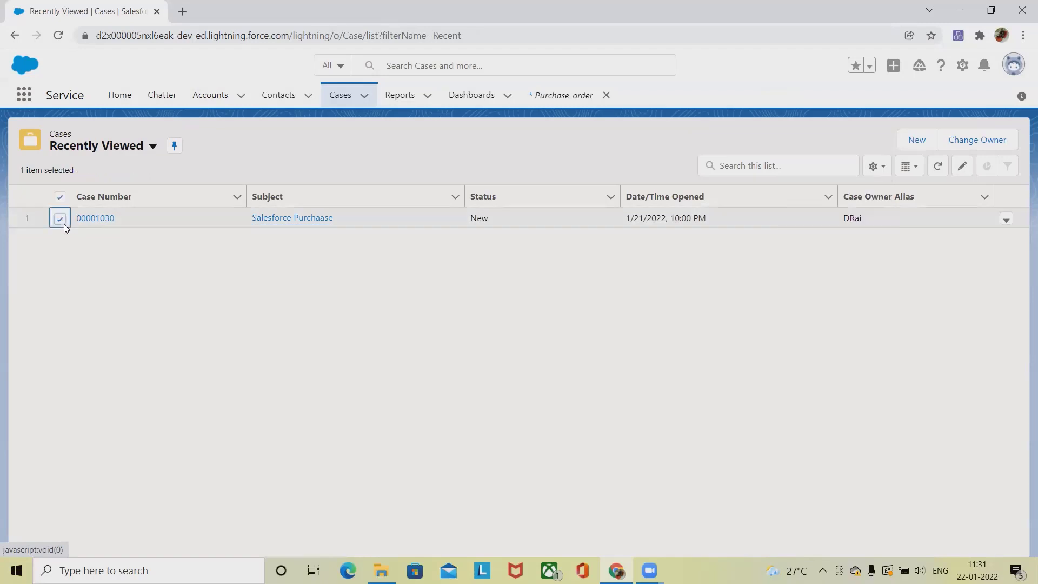
click(881, 171)
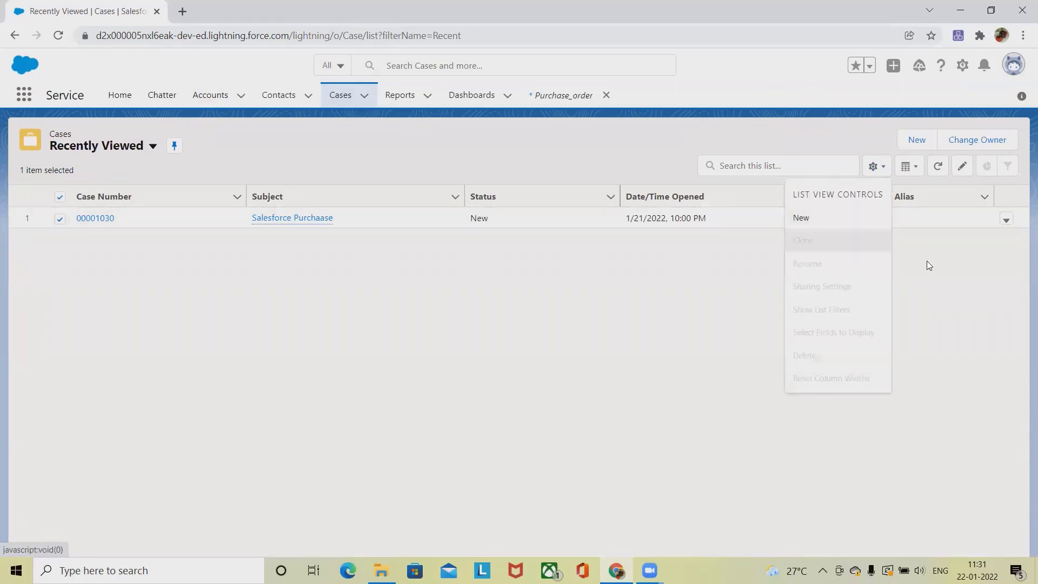
click(1010, 294)
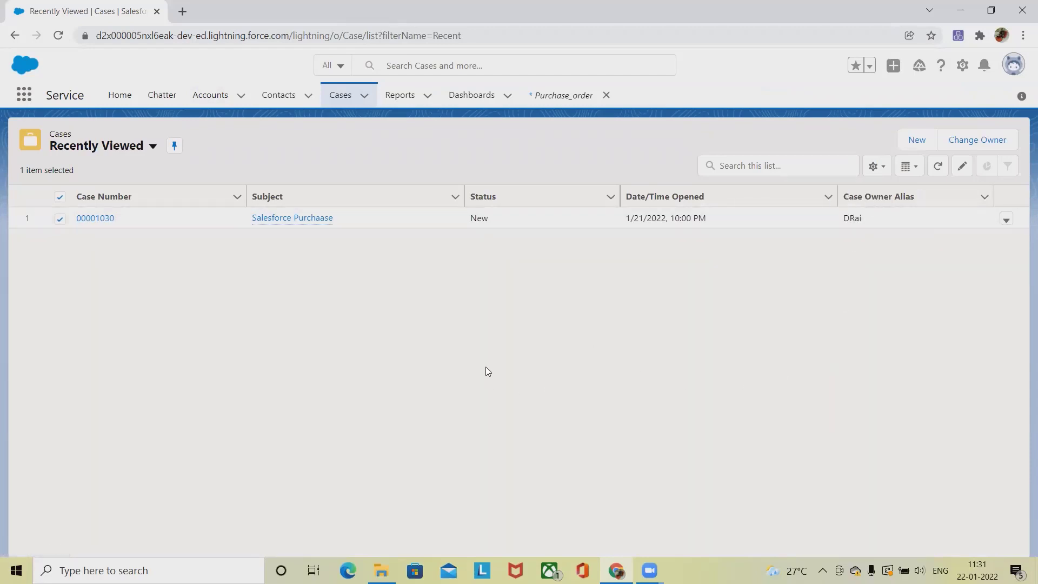